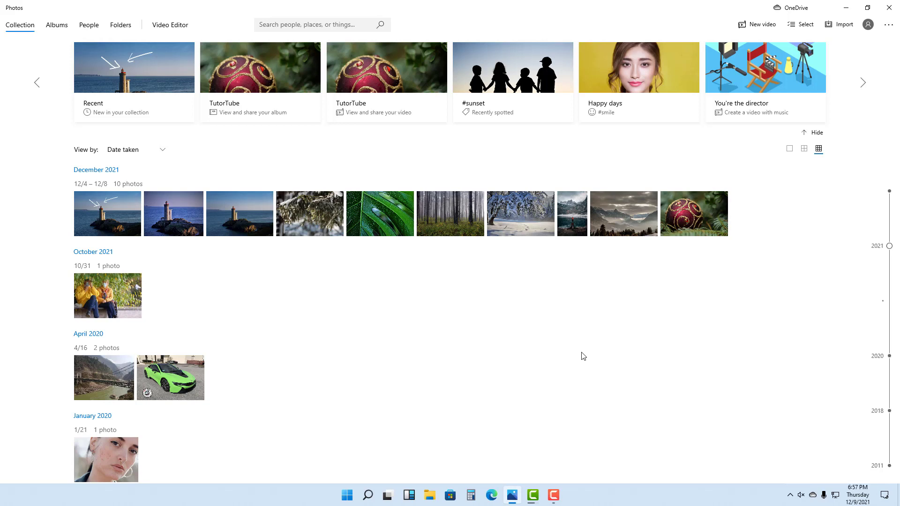
Open the misty forest photo from the December 2021 collection for adding 3D effects
click(444, 217)
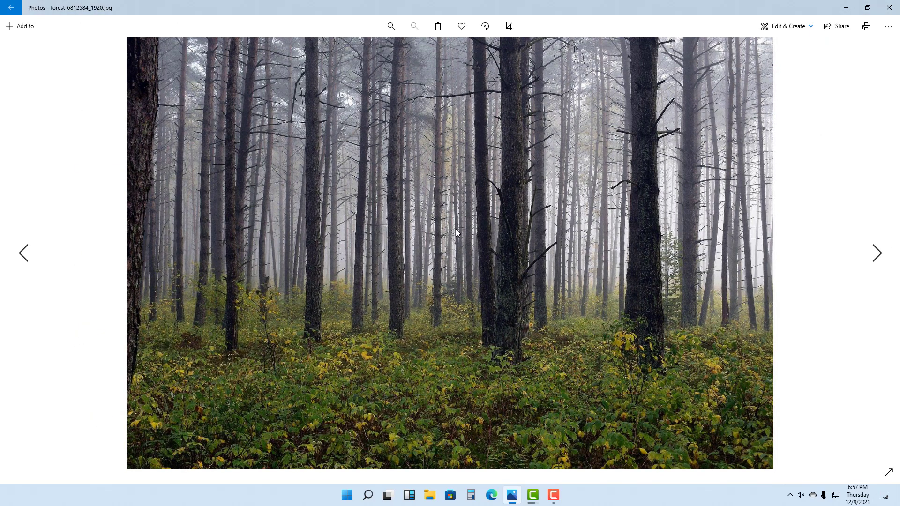
click(785, 27)
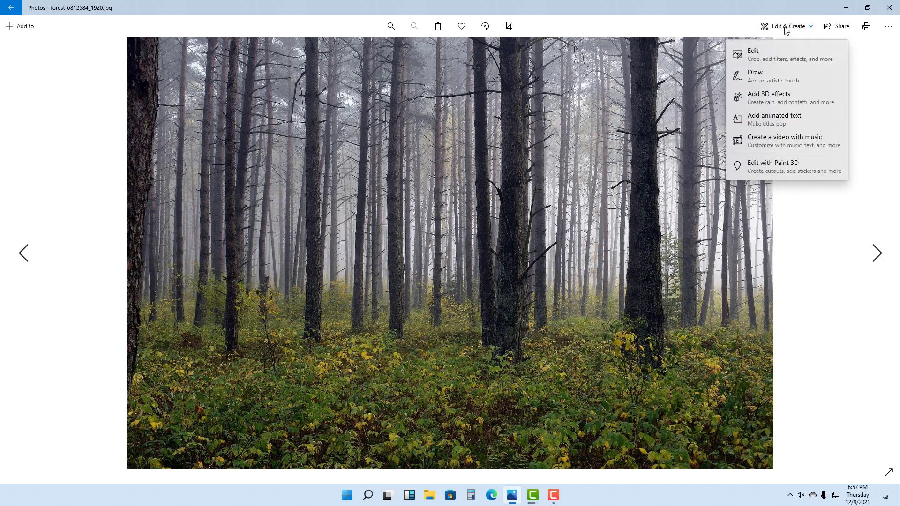
click(778, 98)
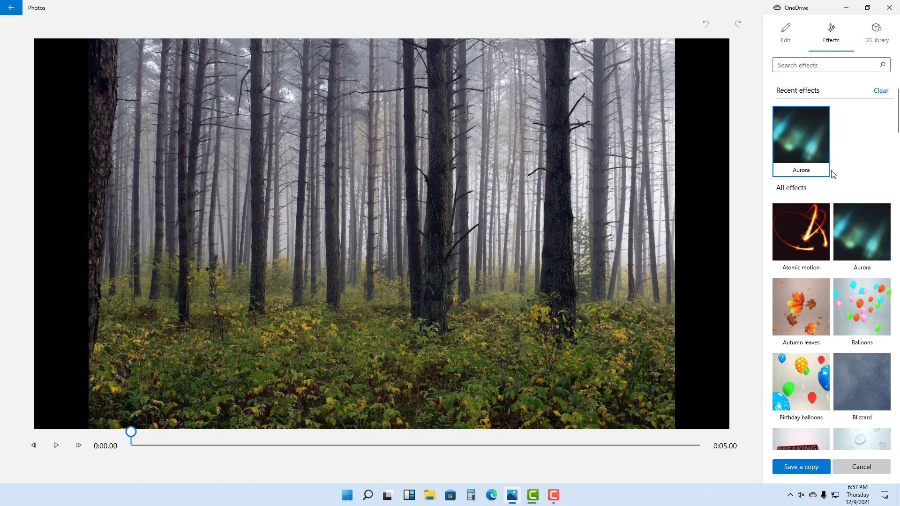
Browse the available effects and place the Aurora effect near the middle of the forest photo
scroll(842, 221, down, 15)
scroll(842, 221, up, 10)
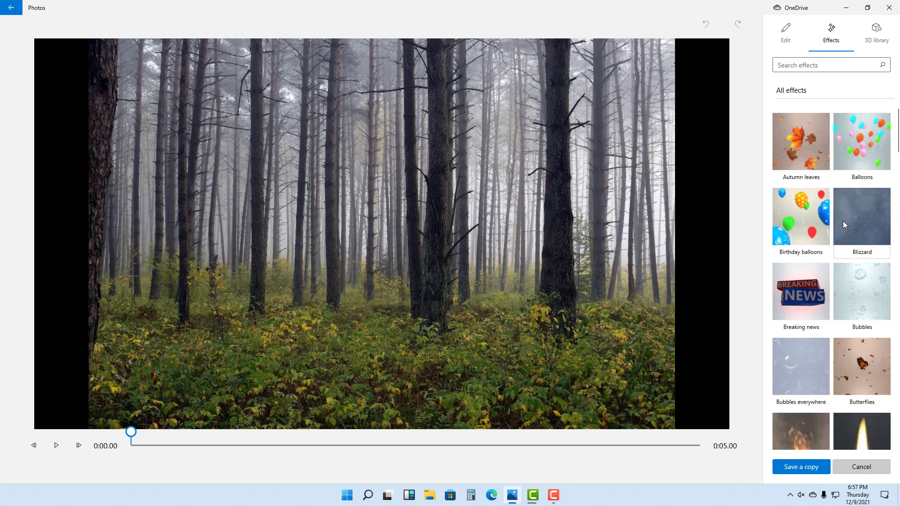
scroll(843, 220, up, 3)
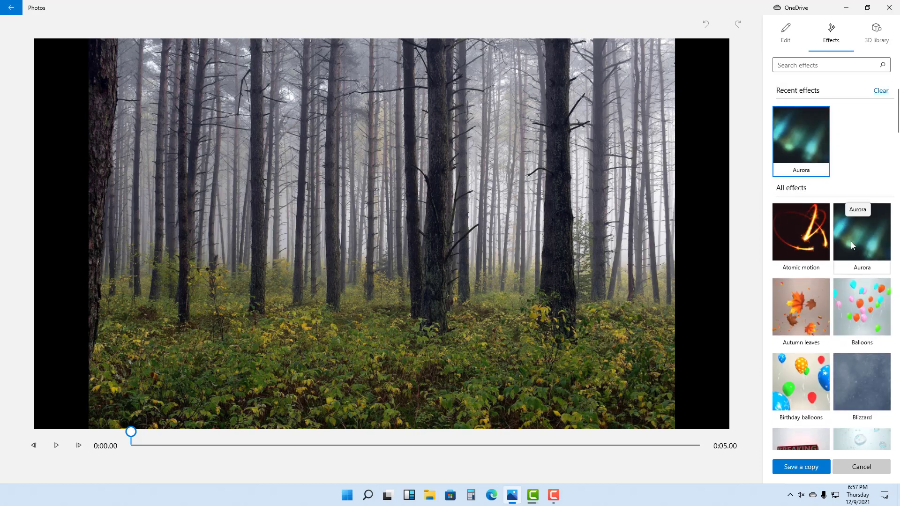
drag(860, 233, 401, 263)
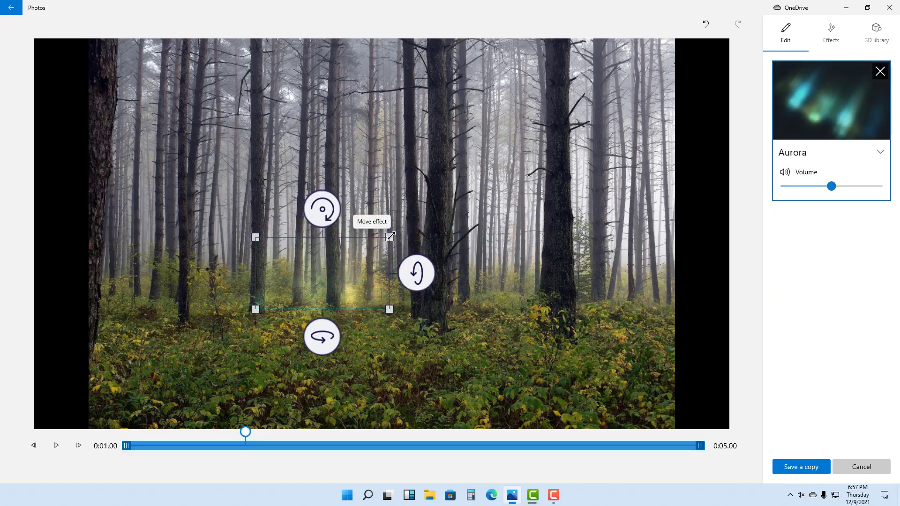
Enlarge, reposition and rotate the Aurora effect so it covers most of the forest, and preview the animation
drag(389, 237, 567, 141)
drag(528, 225, 503, 227)
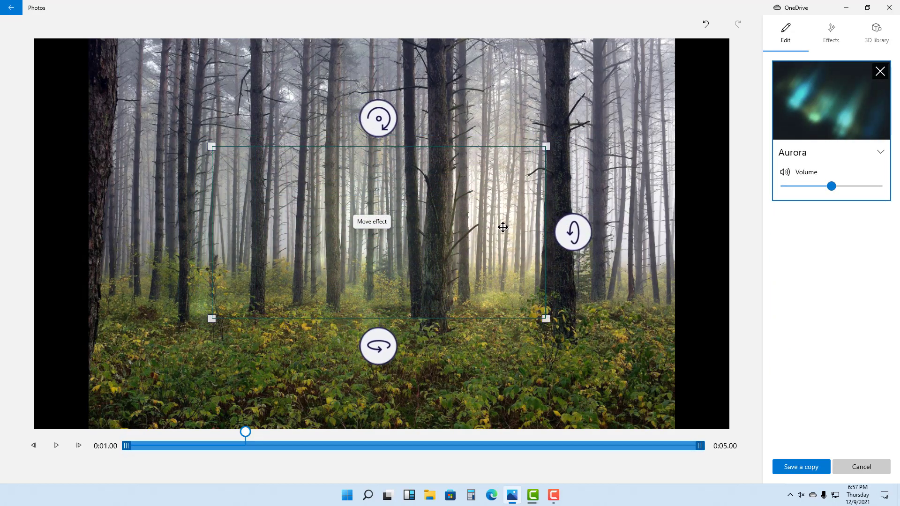
drag(380, 348, 432, 349)
click(483, 254)
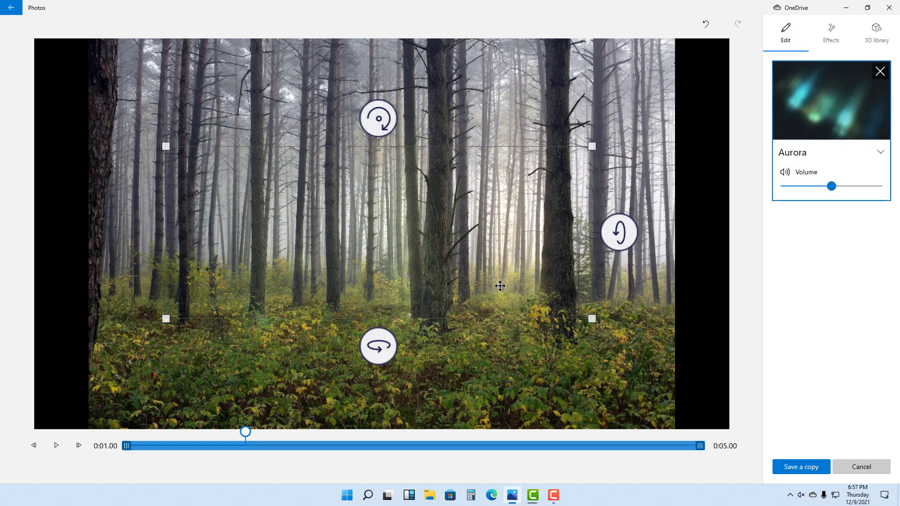
mouse_move(621, 237)
mouse_down()
mouse_move(619, 204)
mouse_move(622, 261)
mouse_move(619, 227)
mouse_up()
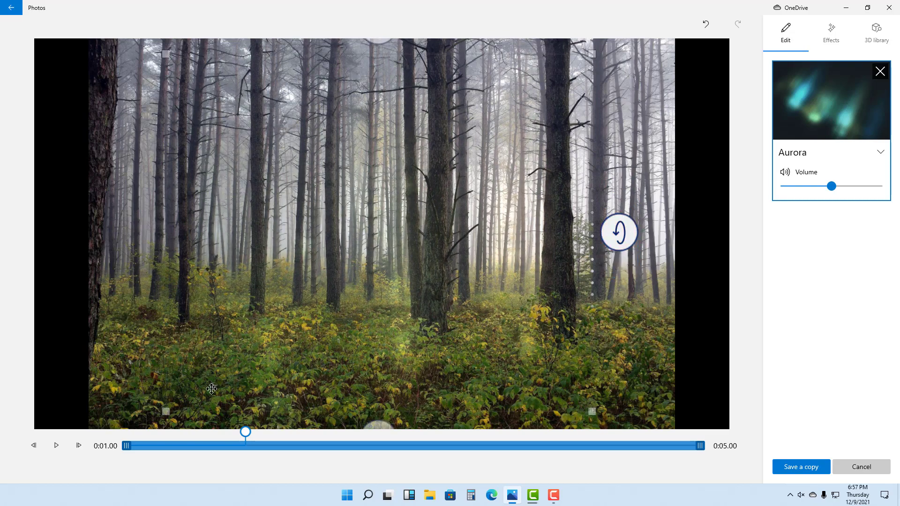
click(59, 447)
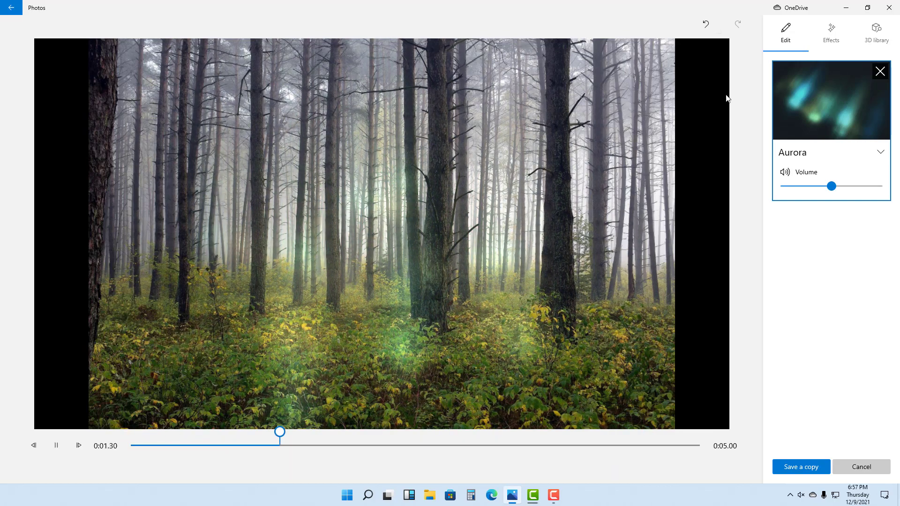
Add the Autumn leaves effect at the 0:05.00 end of the timeline and preview the animation
click(834, 31)
scroll(816, 328, down, 3)
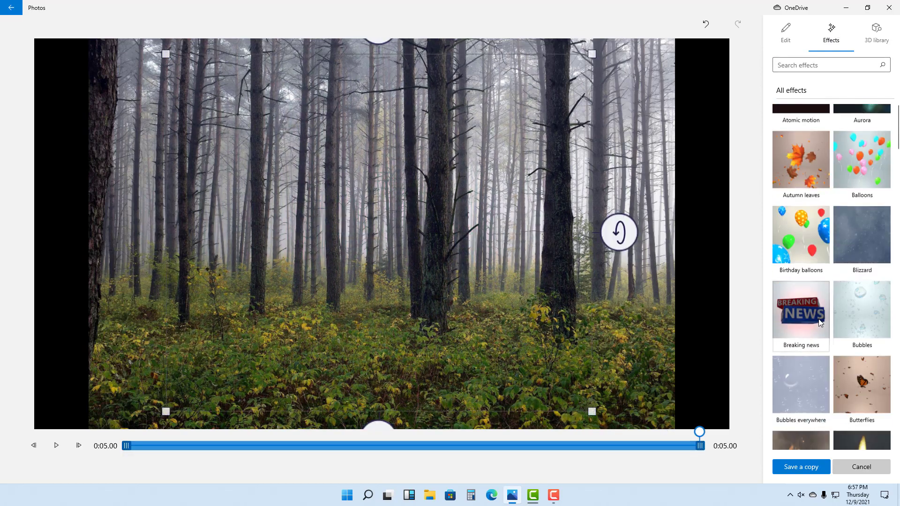
click(805, 155)
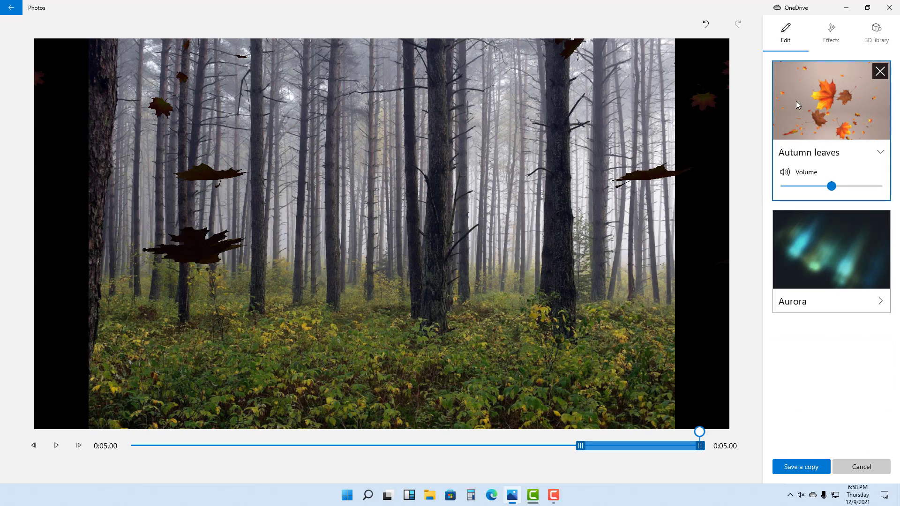
click(55, 445)
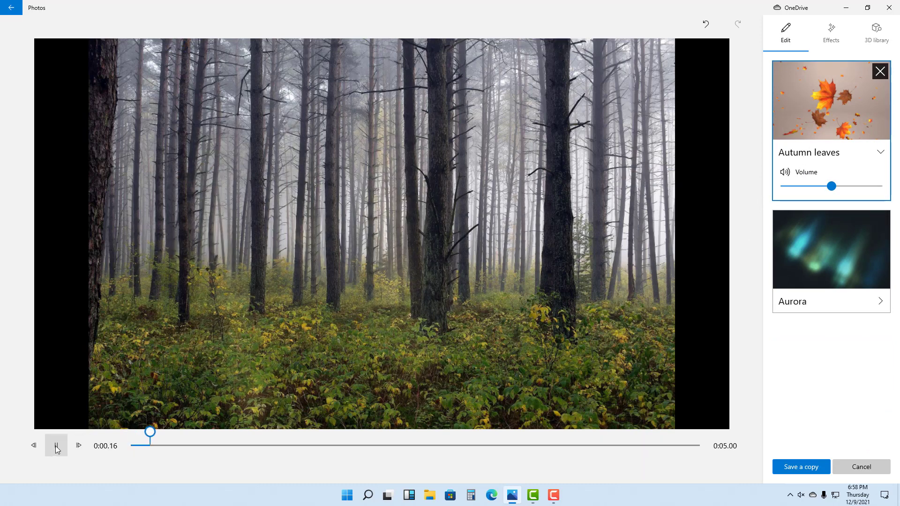
click(55, 445)
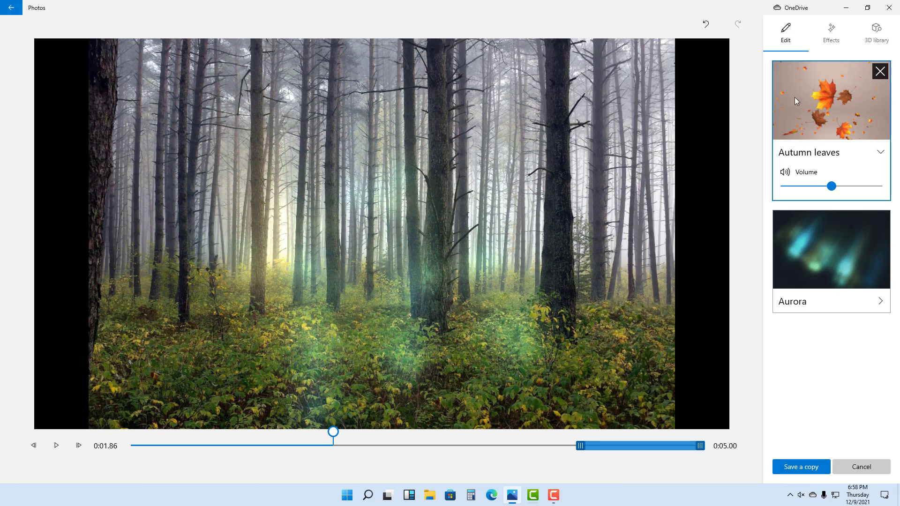
Add a second Autumn leaves effect at 0:01.86, shift its time span slightly earlier, and preview the result
click(831, 33)
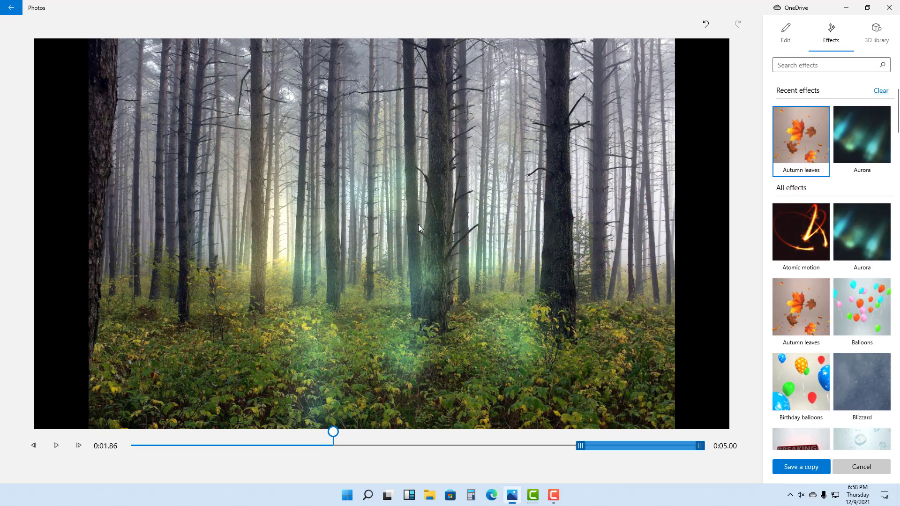
click(582, 444)
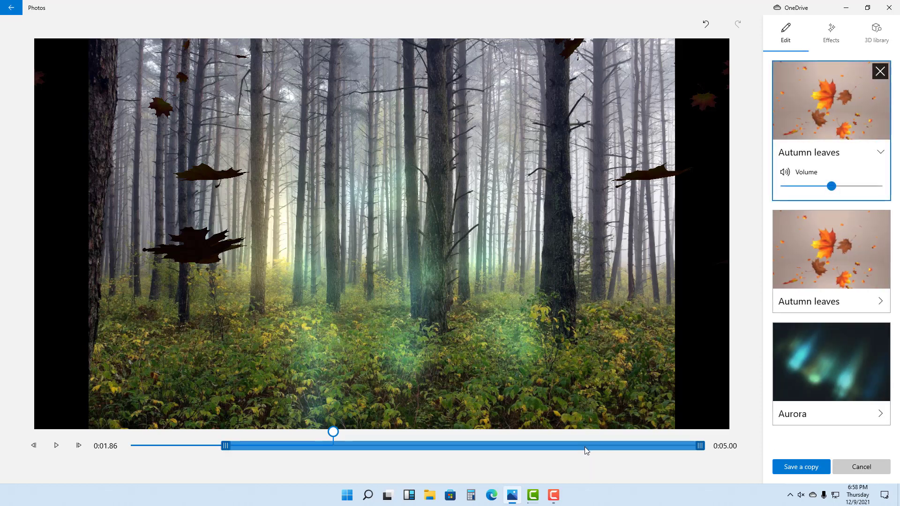
mouse_move(225, 449)
mouse_down()
mouse_move(187, 452)
mouse_move(241, 454)
mouse_up()
click(327, 434)
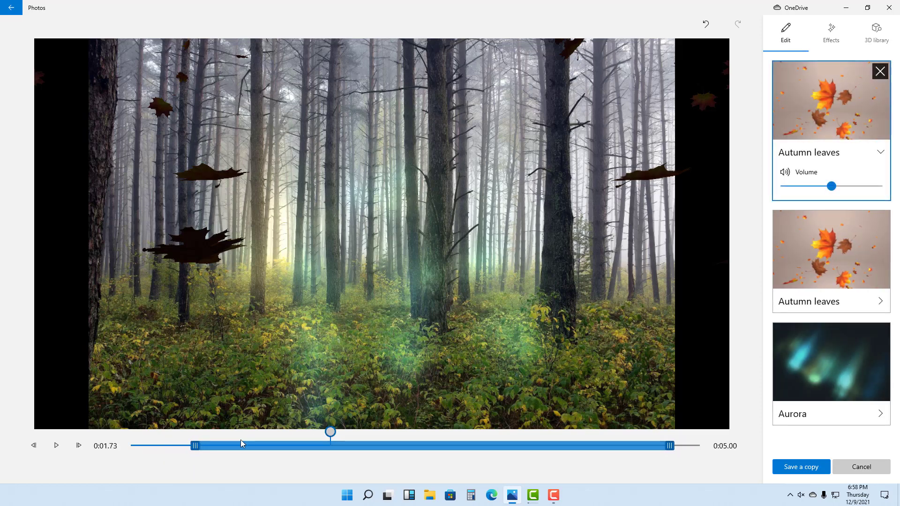
click(199, 448)
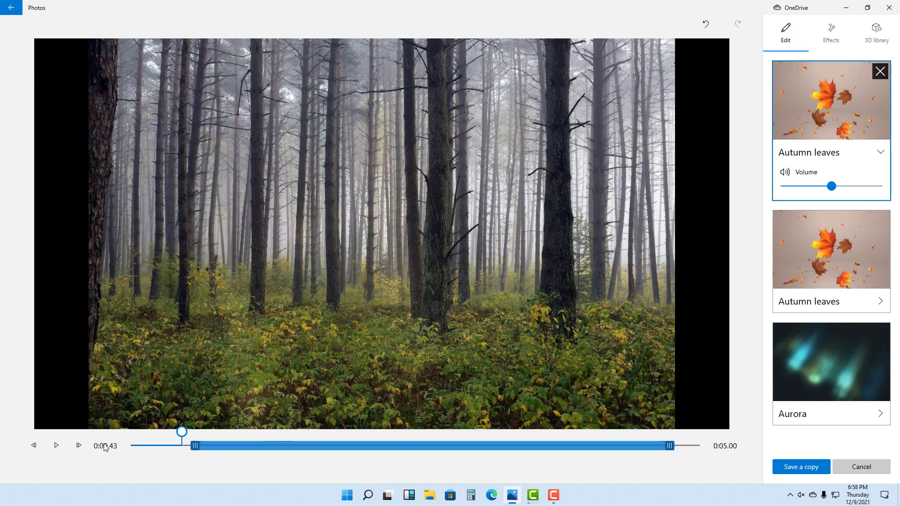
click(54, 444)
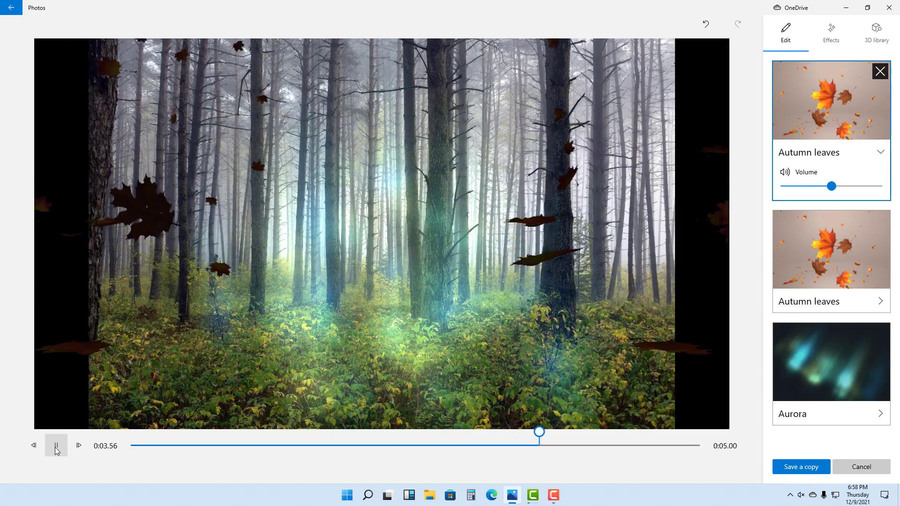
click(56, 448)
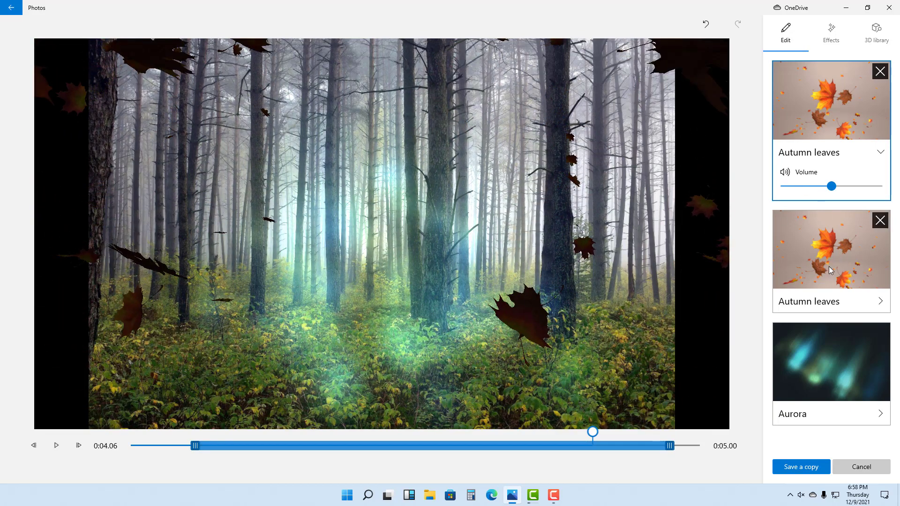
Remove the first-added Autumn leaves effect and the Aurora effect from the photo
click(823, 279)
click(878, 212)
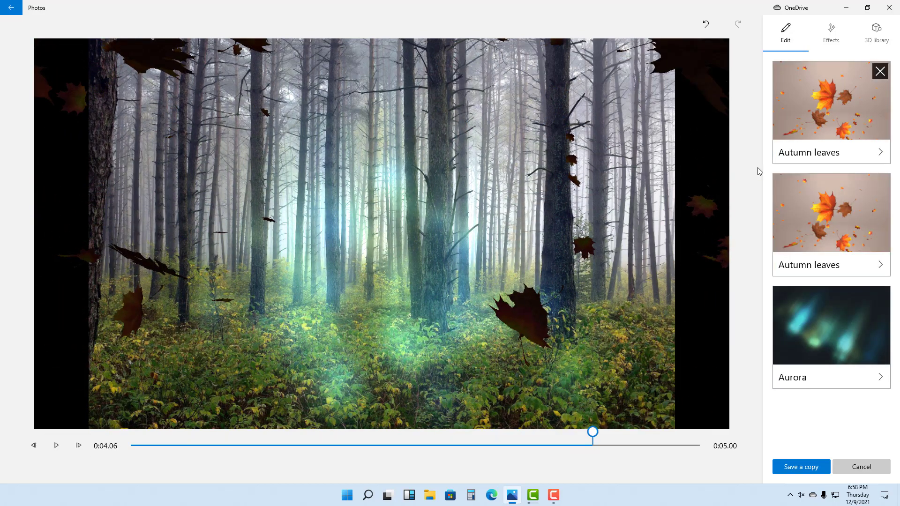
click(876, 183)
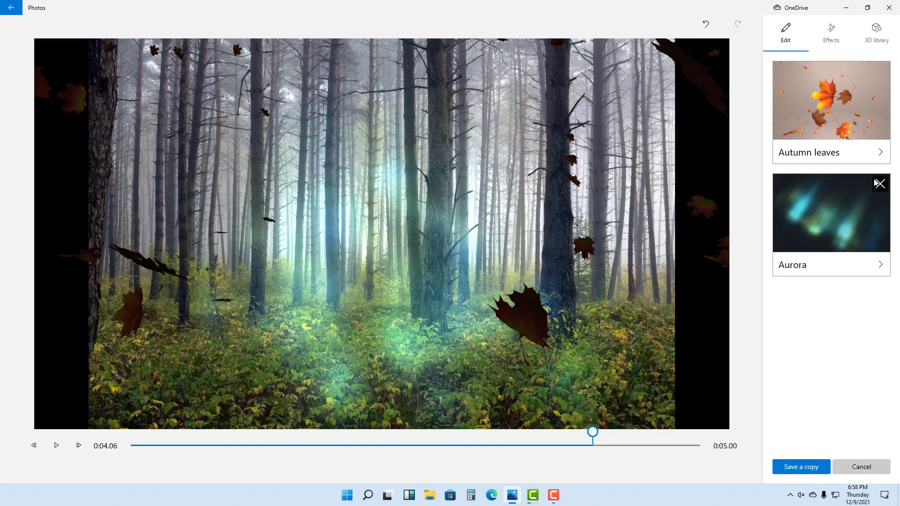
click(880, 184)
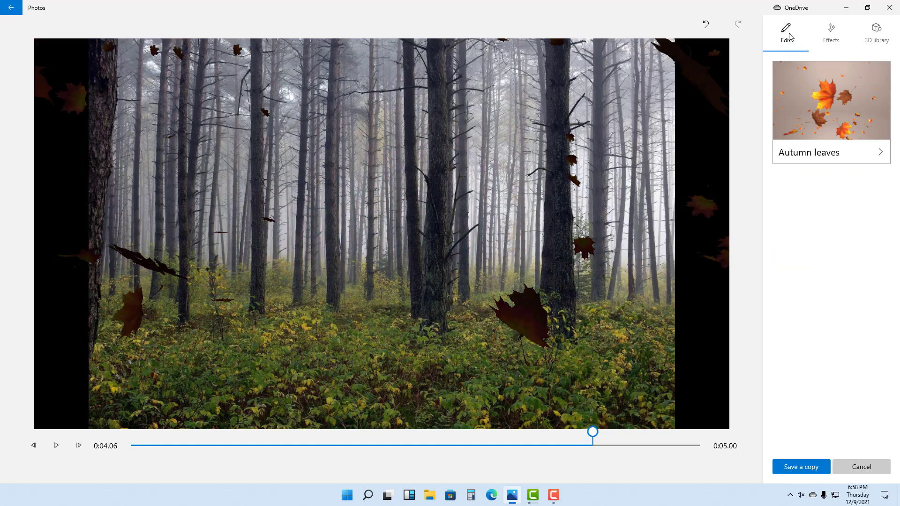
Add the News 24/7 effect in the lower-left corner of the photo and play the animation
click(831, 32)
scroll(838, 281, down, 10)
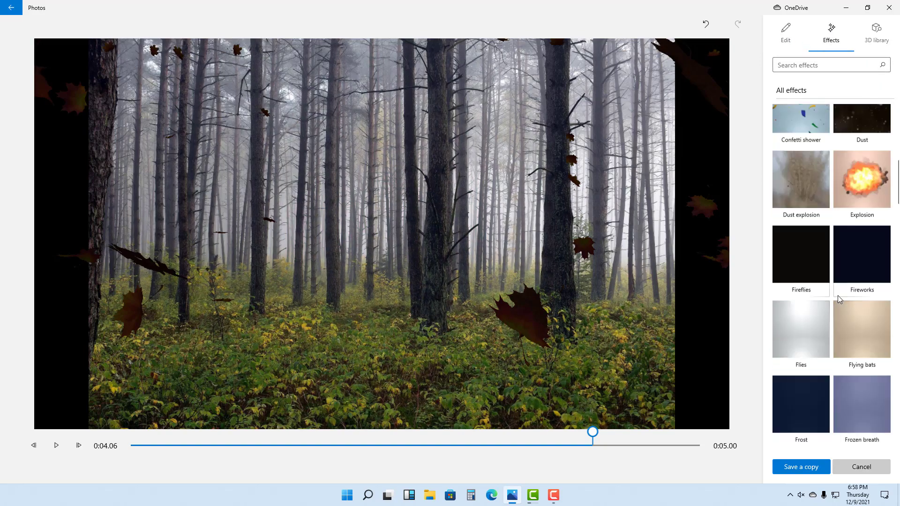
scroll(833, 259, down, 10)
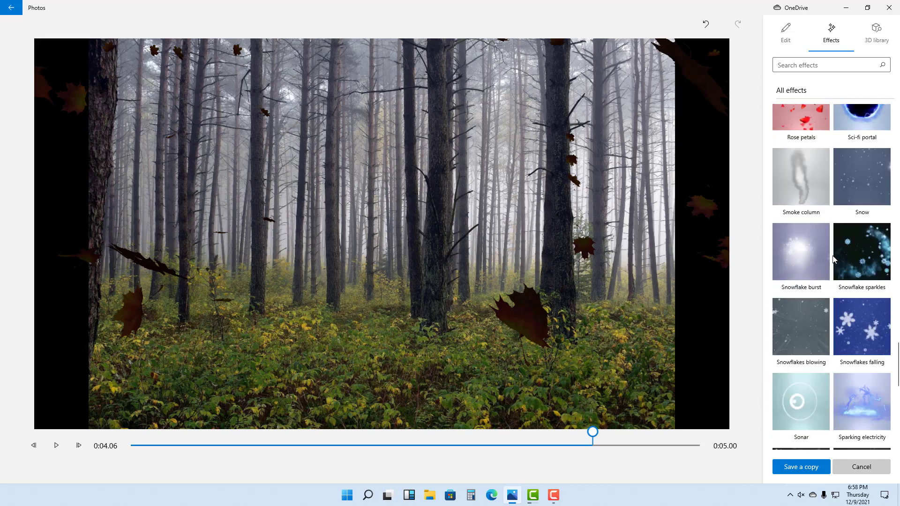
scroll(832, 255, up, 1)
drag(801, 300, 342, 354)
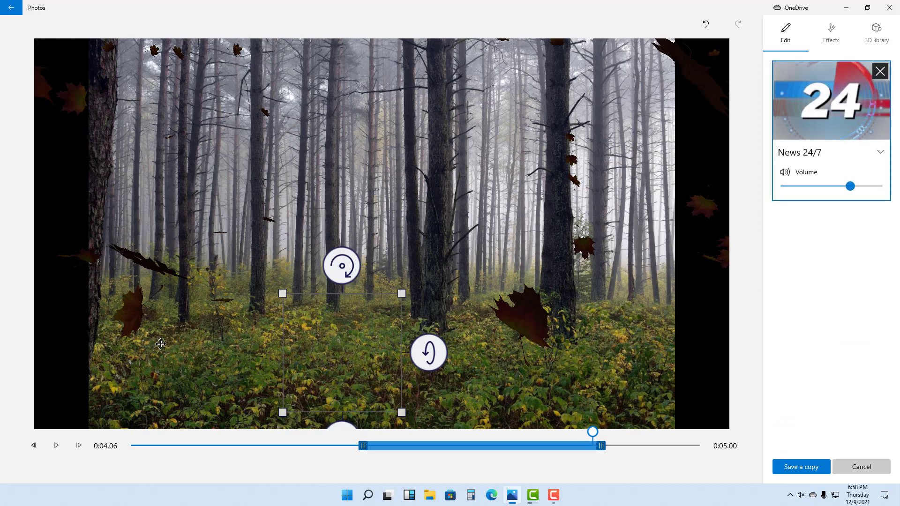
click(322, 367)
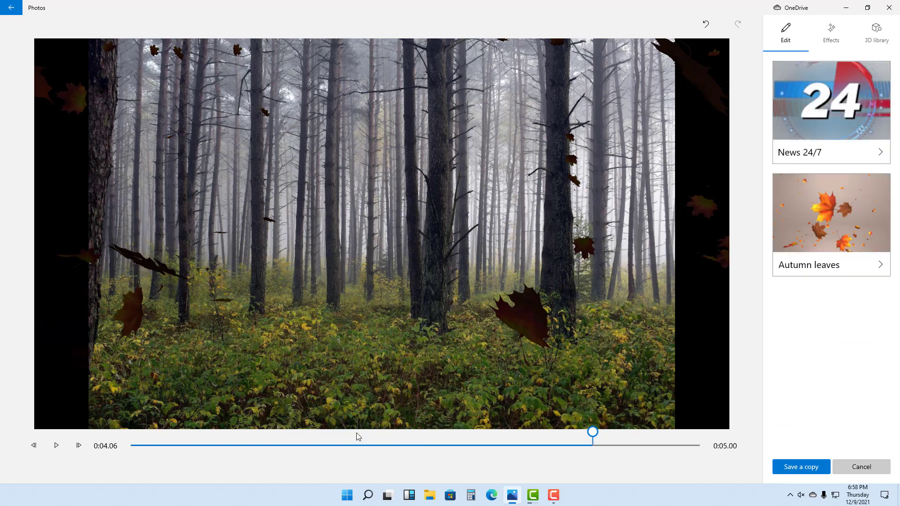
click(56, 445)
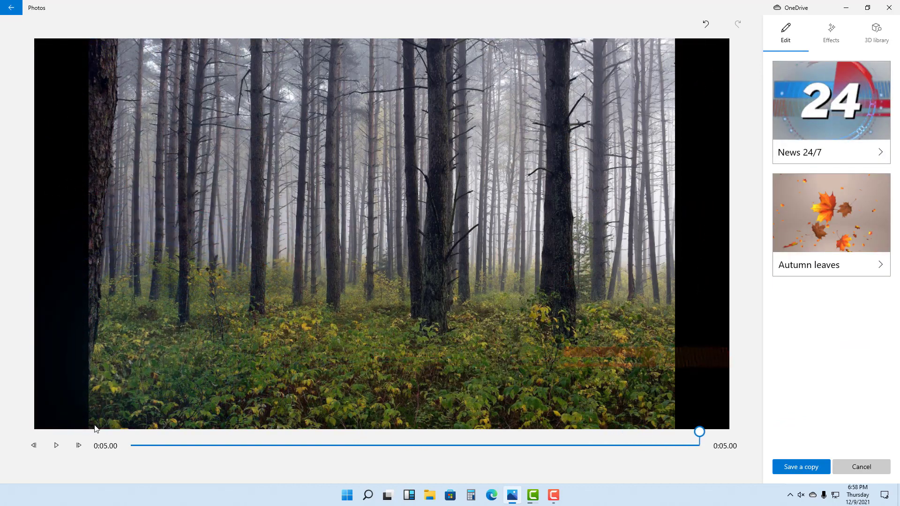
click(56, 446)
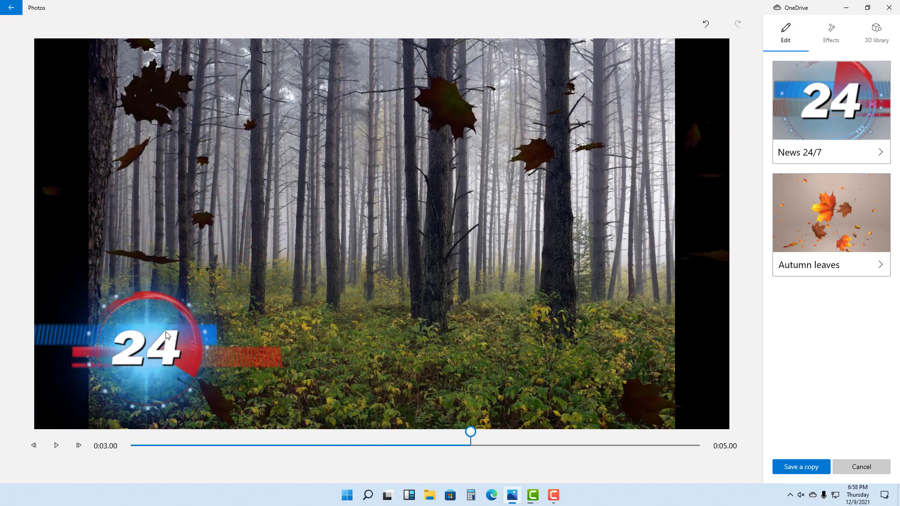
Move the News 24/7 effect to the lower-right part of the photo and replay the animation from 0:01.86
click(238, 349)
drag(238, 349, 592, 359)
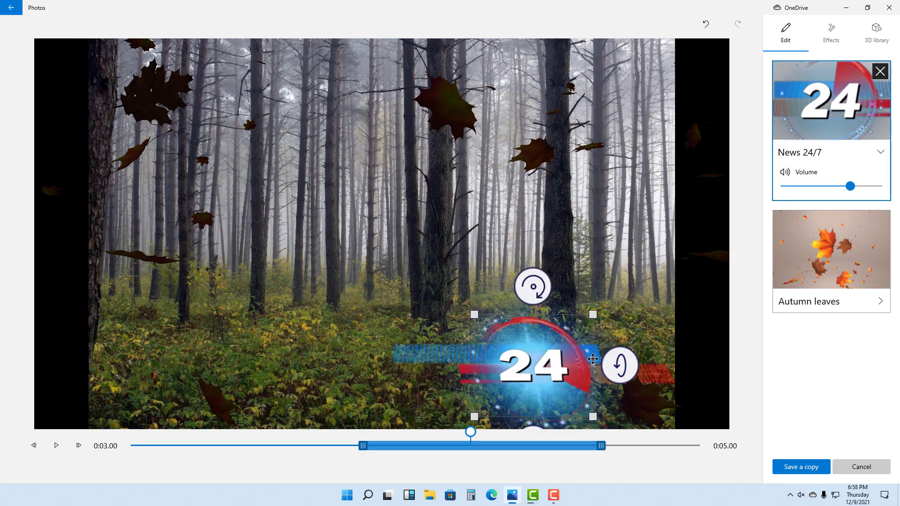
click(347, 446)
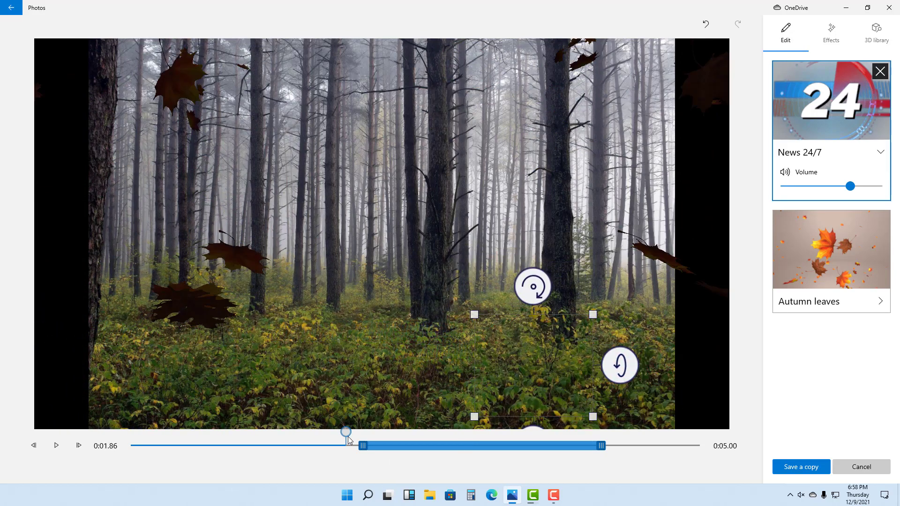
click(56, 445)
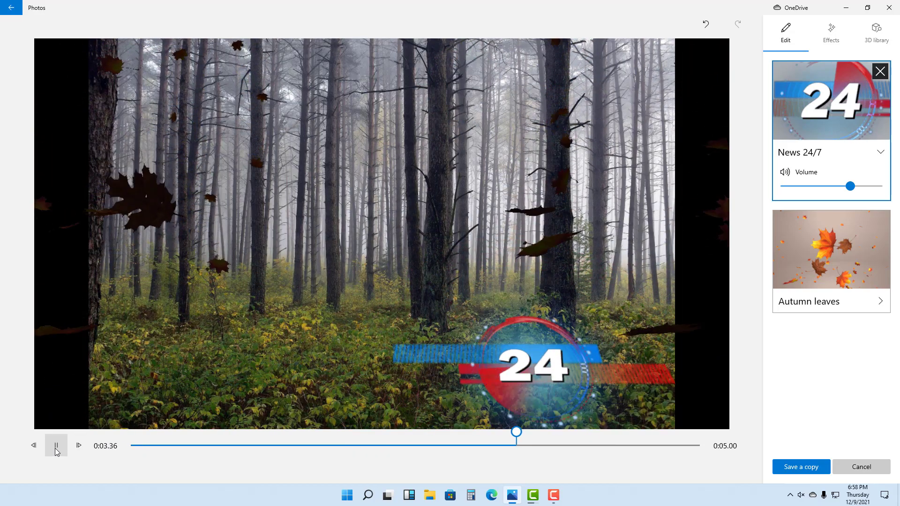
click(562, 147)
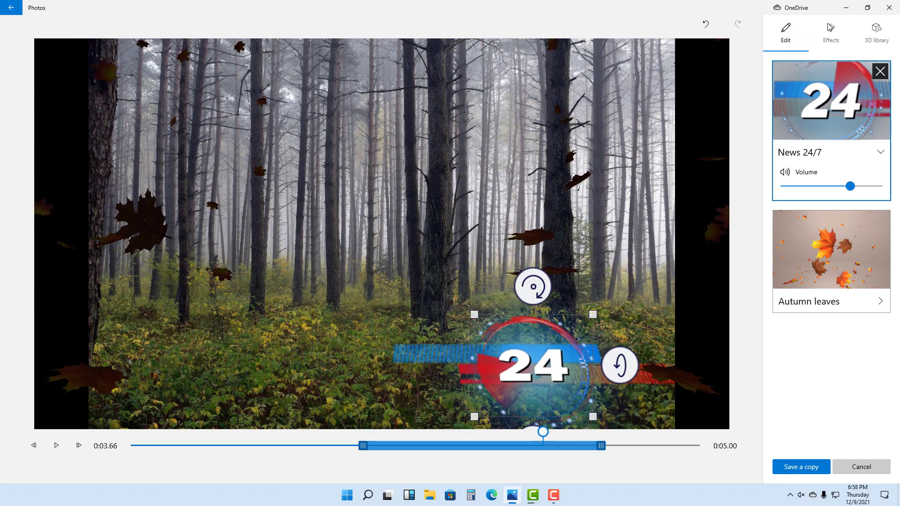
Add the Heart-shaped balloon from the Celebrations category of the 3D library to the photo
click(876, 32)
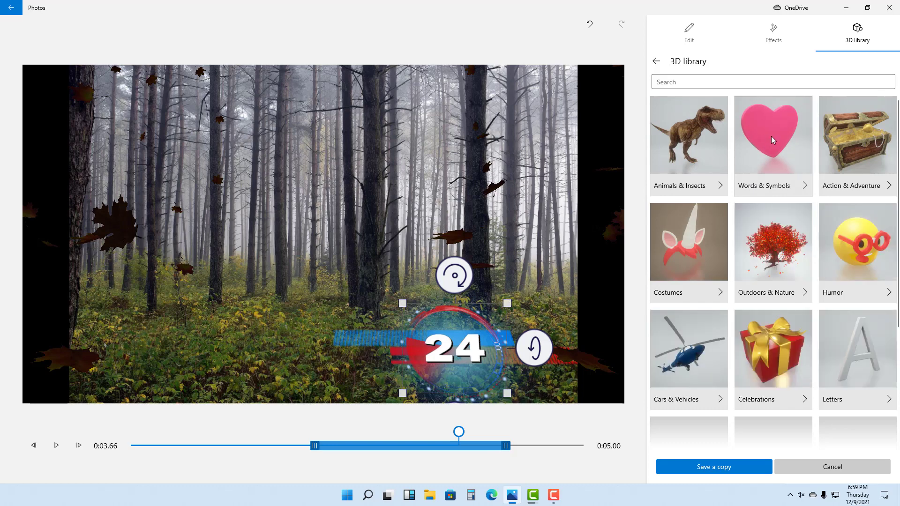
click(767, 345)
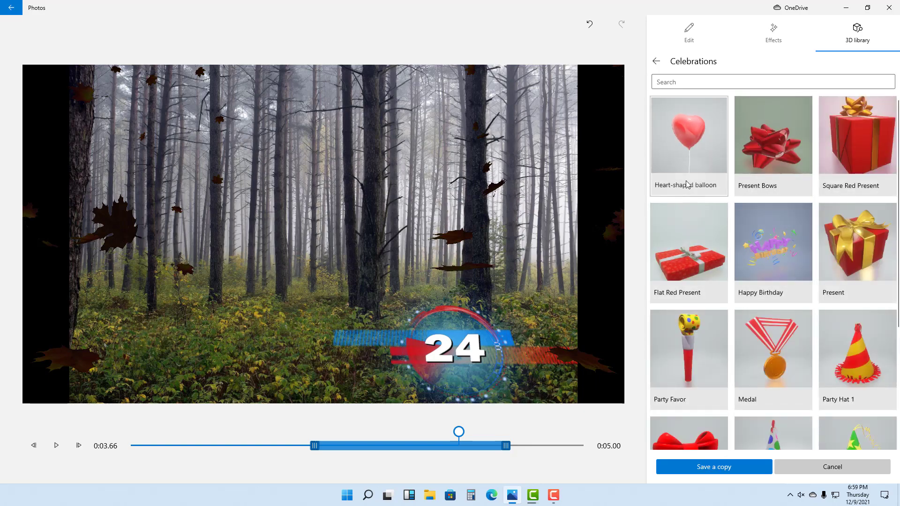
click(688, 143)
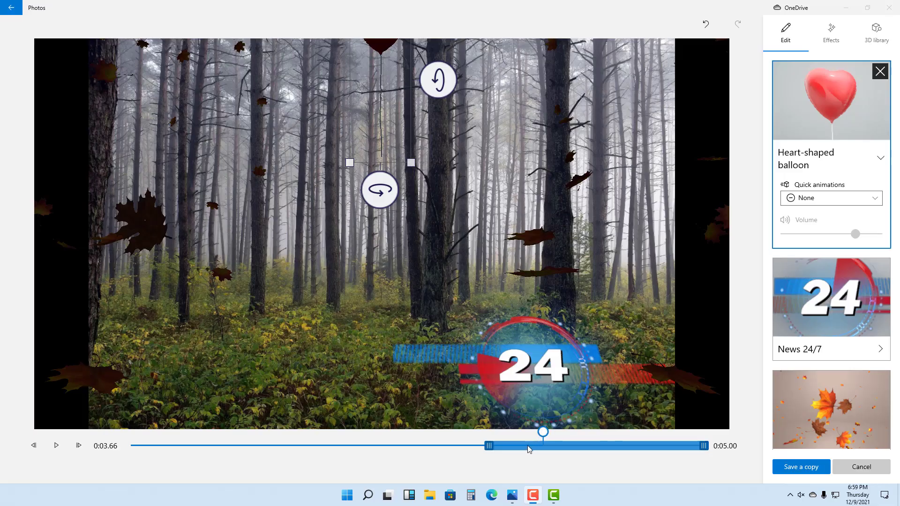
Shift the heart-shaped balloon's time span earlier on the timeline and preview the animation
click(434, 448)
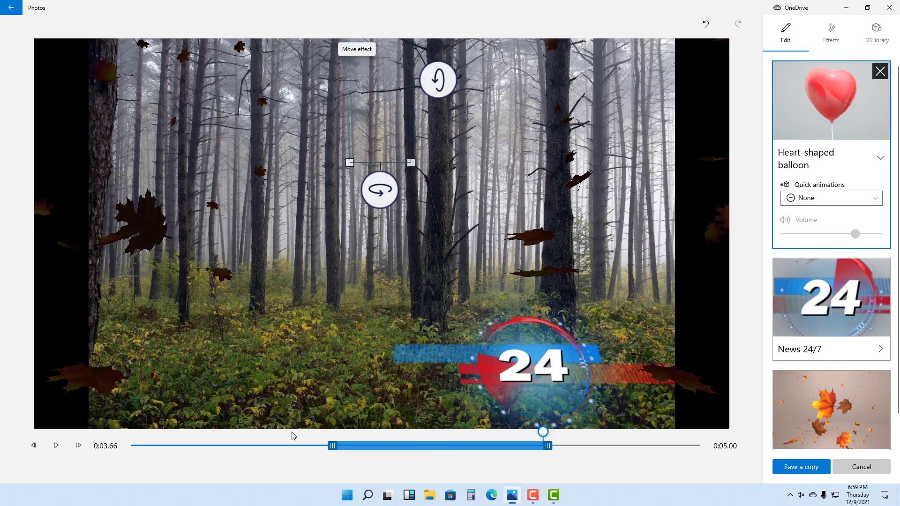
click(295, 445)
click(56, 448)
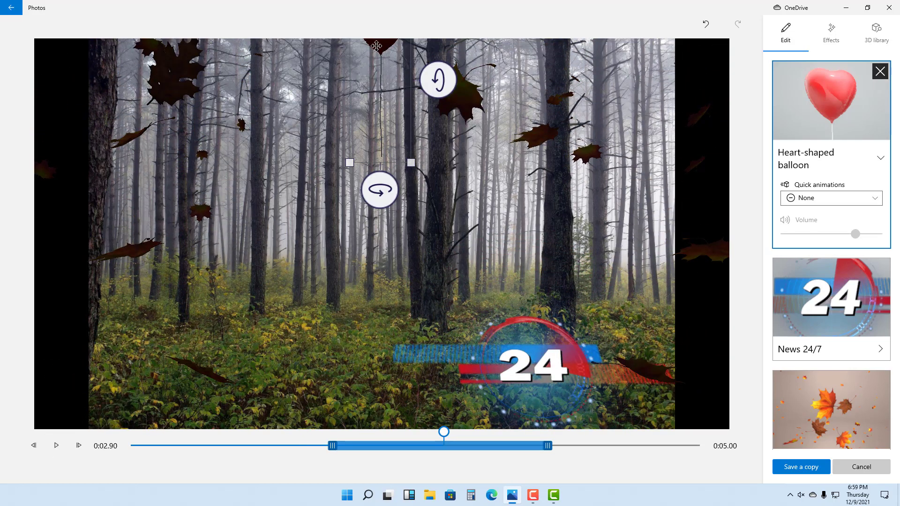
Move the balloon down to the middle of the photo, rotating it slightly, and apply the Wobble quick animation
drag(376, 45, 361, 211)
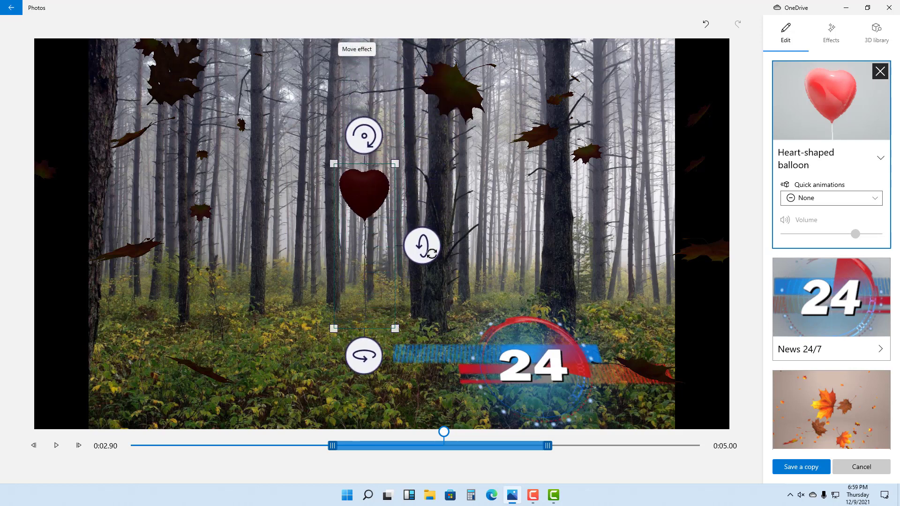
drag(431, 254, 474, 240)
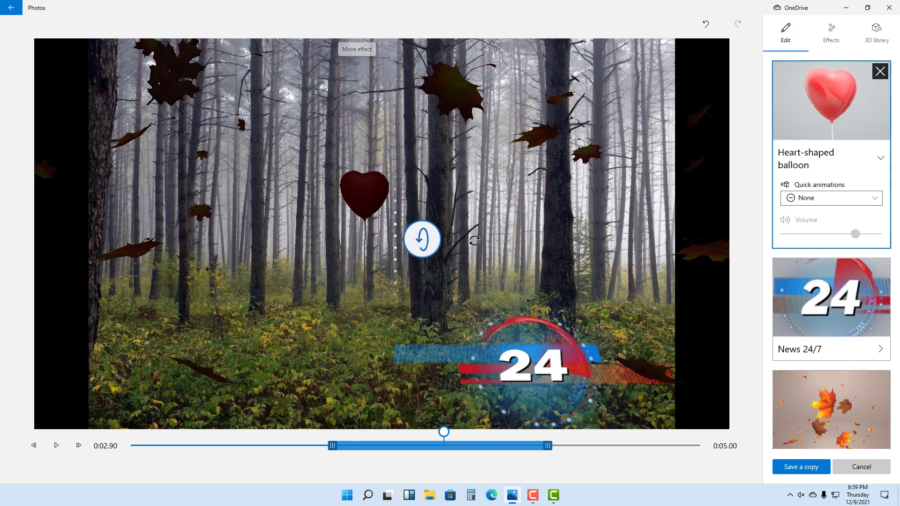
mouse_move(364, 356)
mouse_down()
mouse_move(408, 355)
mouse_move(364, 356)
mouse_up()
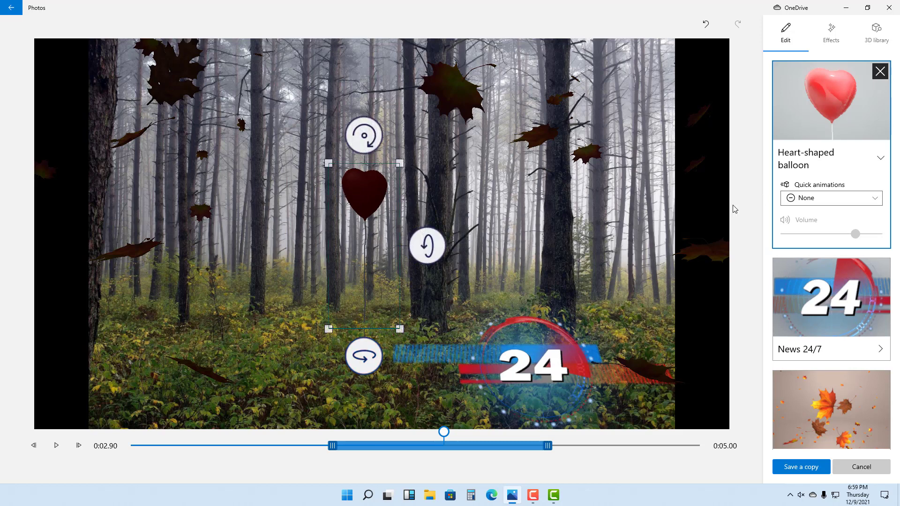
click(845, 198)
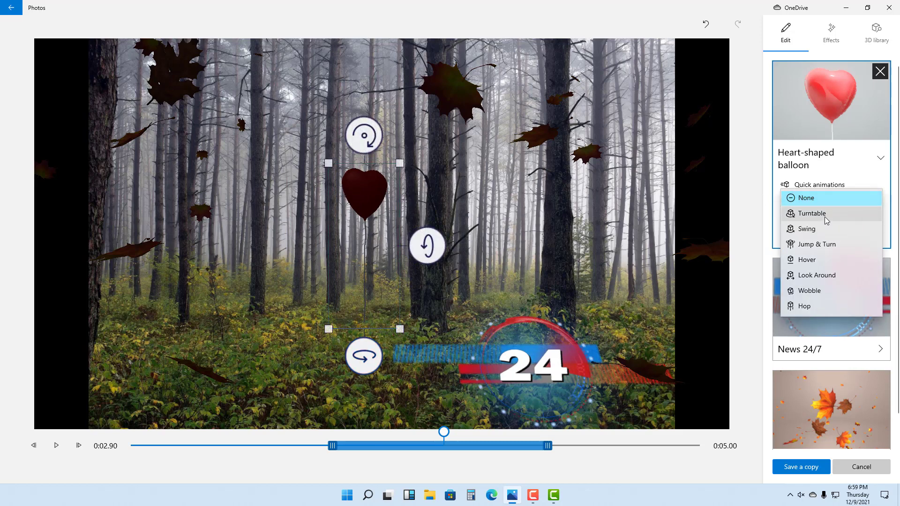
click(817, 290)
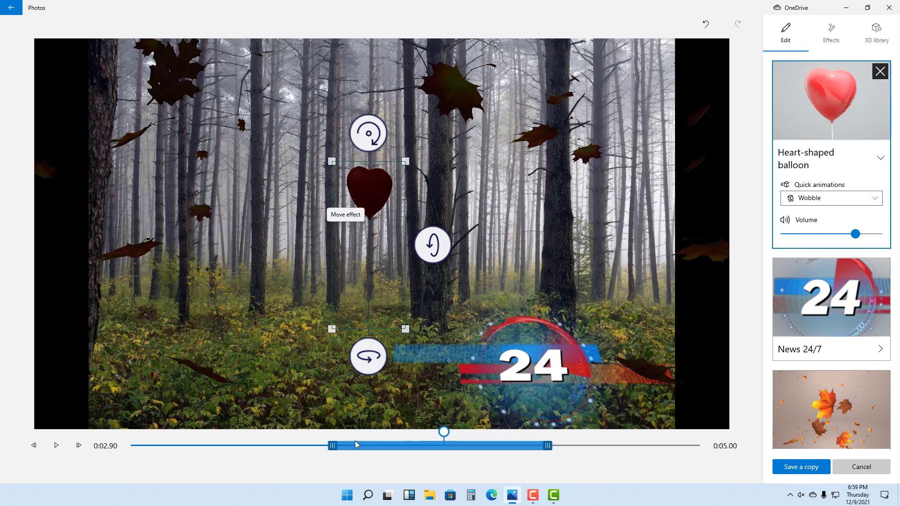
Extend the balloon's time span across the whole five-second timeline and play the animation from the beginning
drag(331, 446, 139, 445)
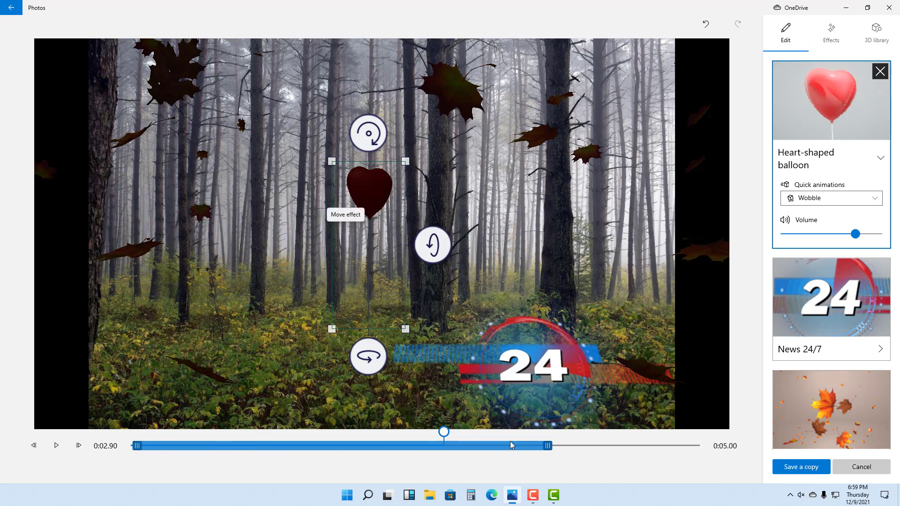
drag(550, 448, 746, 446)
drag(444, 432, 131, 432)
click(55, 449)
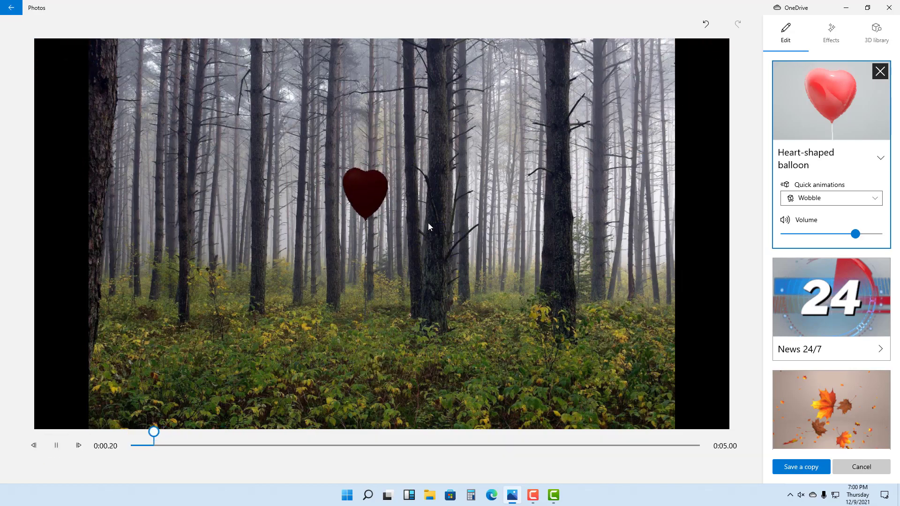